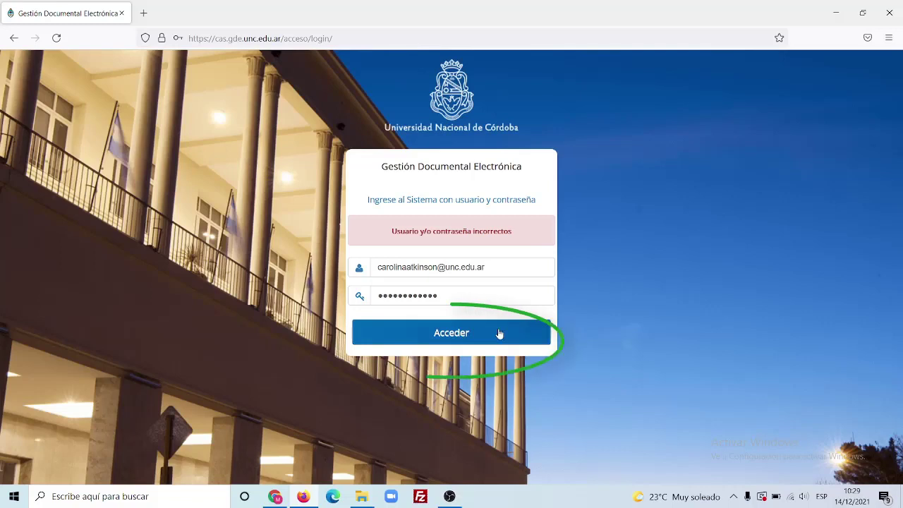
# Sign in, trim the web address back to eu-web/, and open Comunicaciones Oficiales from Módulos UNC.
pyautogui.click(498, 332)
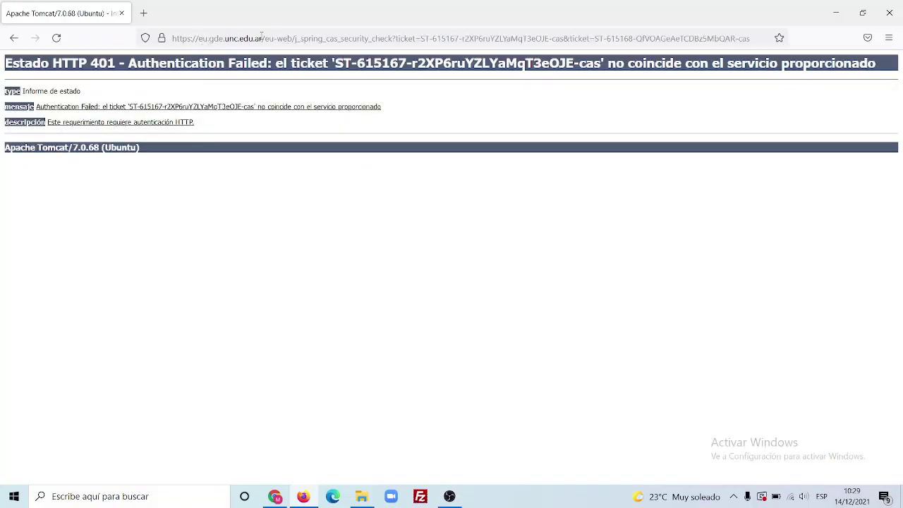
pyautogui.moveTo(268, 38); pyautogui.dragTo(763, 35)
pyautogui.press('BackSpace')
pyautogui.press('Return')
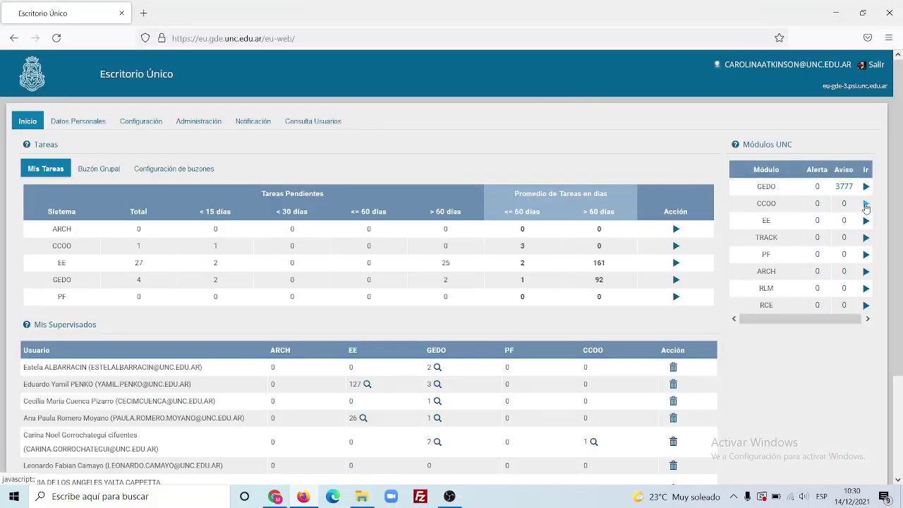
pyautogui.click(866, 205)
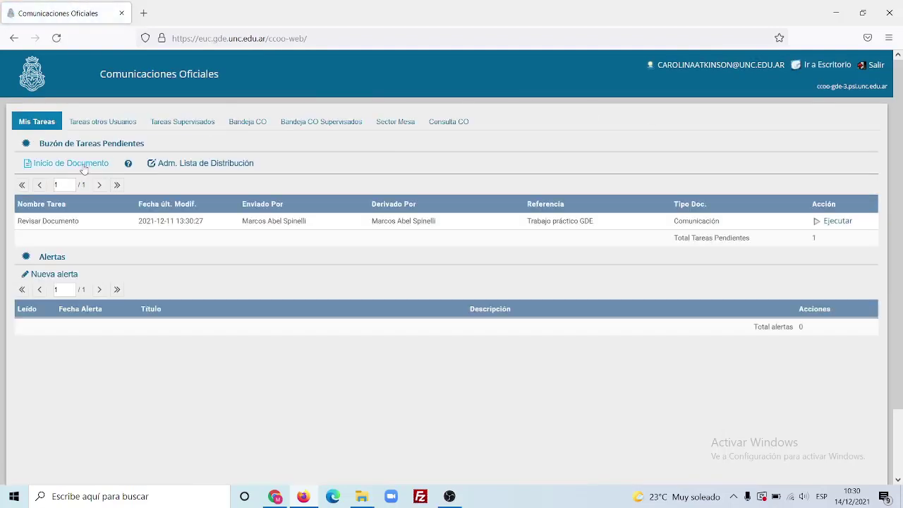
# Start a new document with type LIC – Solicitud de Licencia.
pyautogui.click(60, 168)
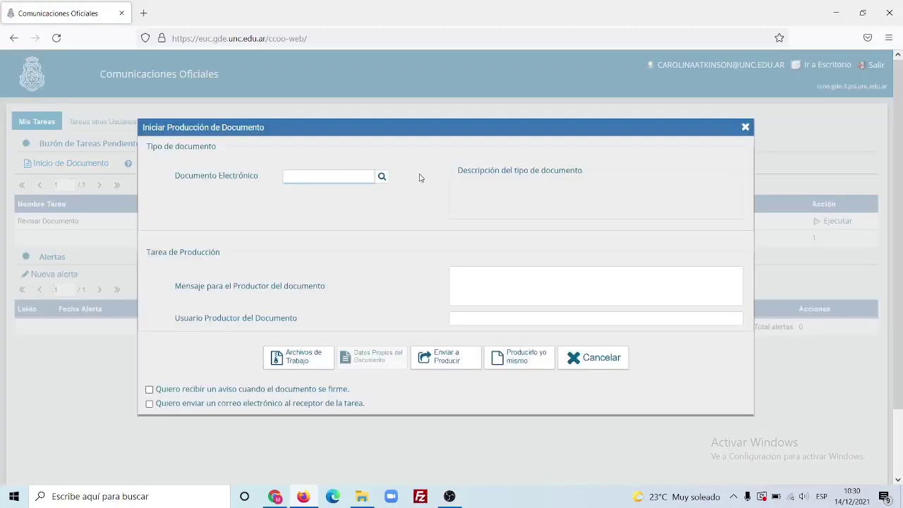
pyautogui.click(381, 177)
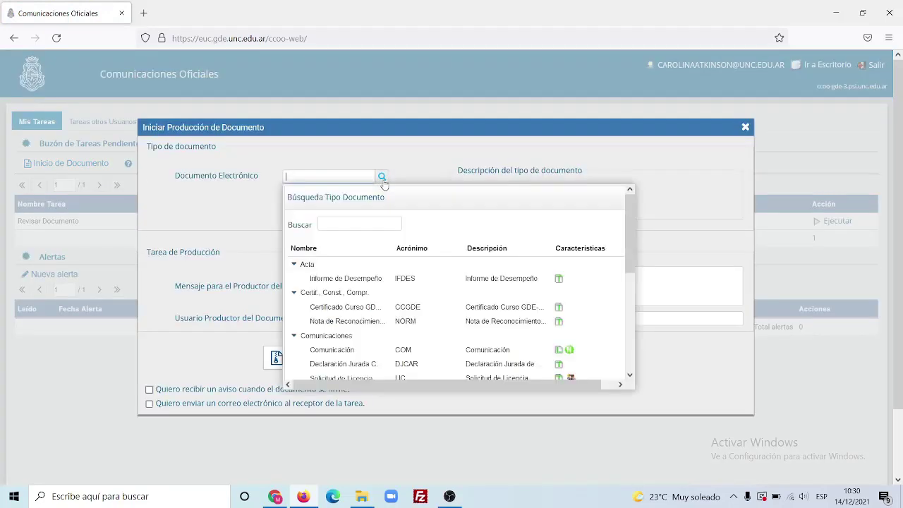
pyautogui.click(353, 224)
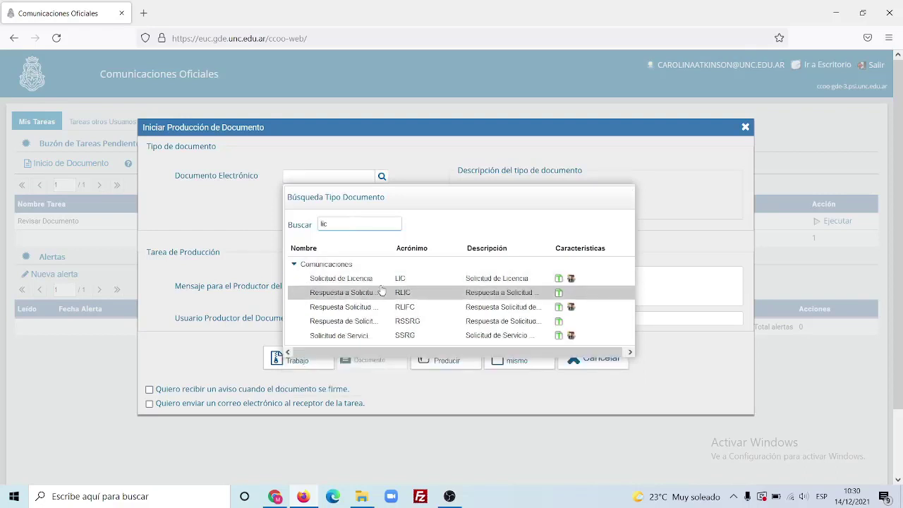
pyautogui.click(381, 282)
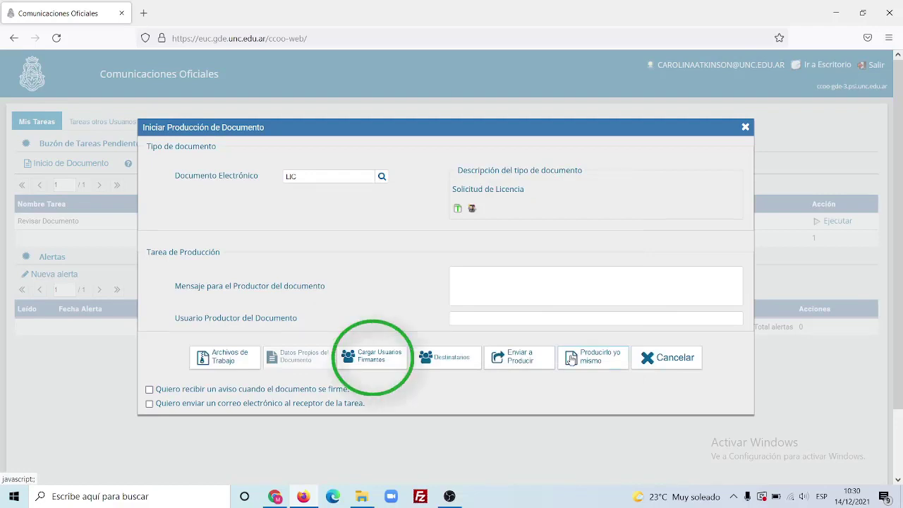
# Add the requester as the first joint signer, with no reviewer.
pyautogui.click(377, 362)
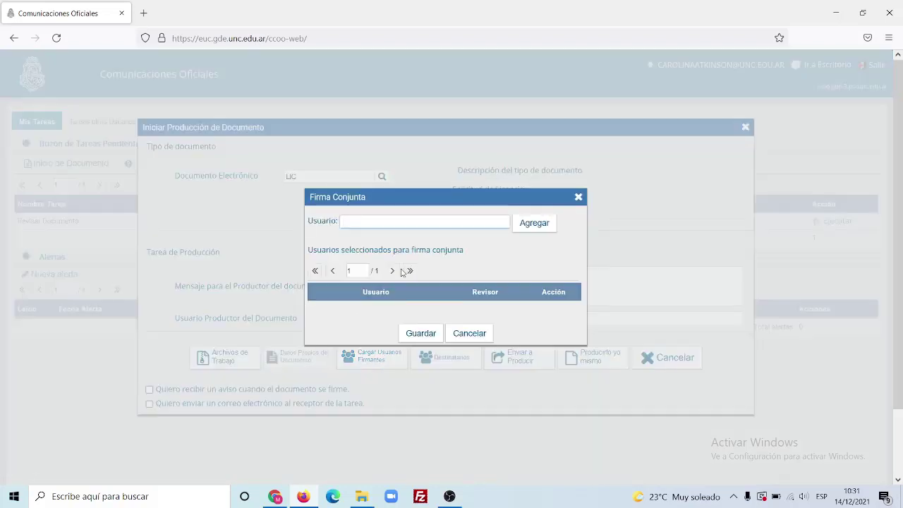
pyautogui.write('atkin')
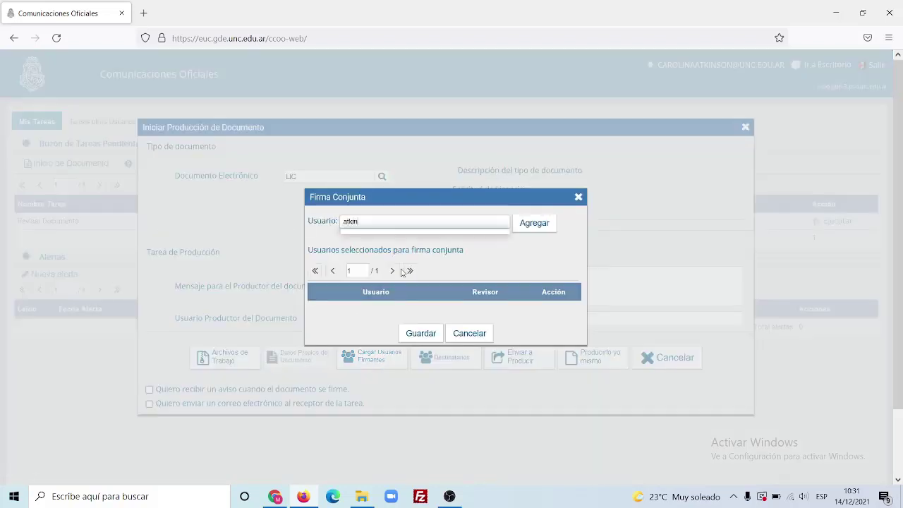
pyautogui.write('o')
pyautogui.press('BackSpace')
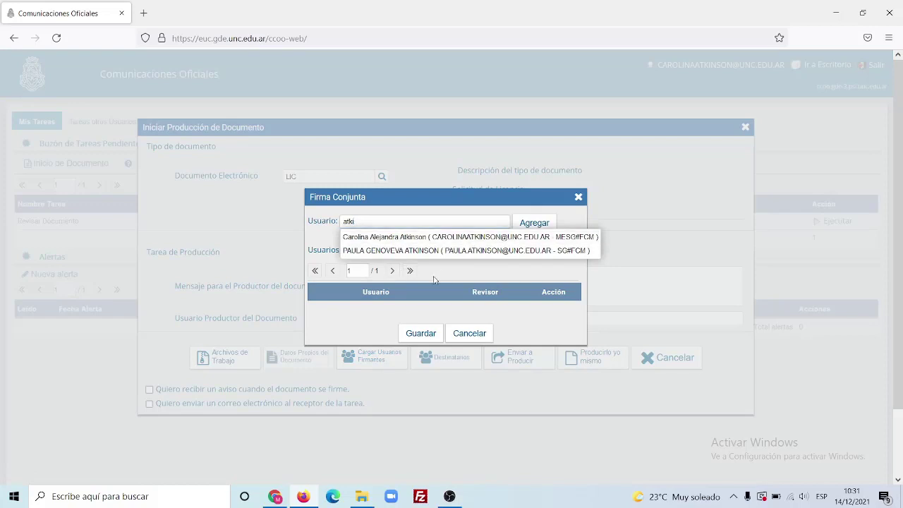
pyautogui.click(458, 237)
pyautogui.click(530, 225)
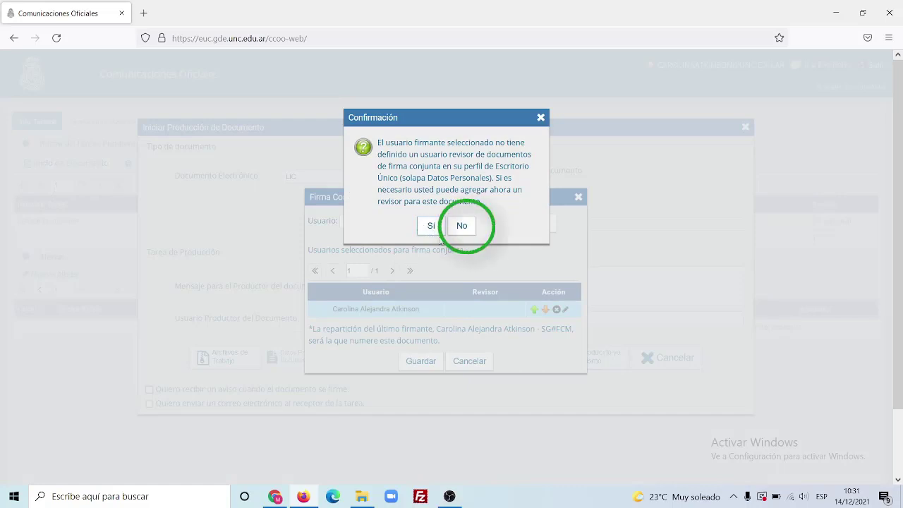
pyautogui.click(462, 226)
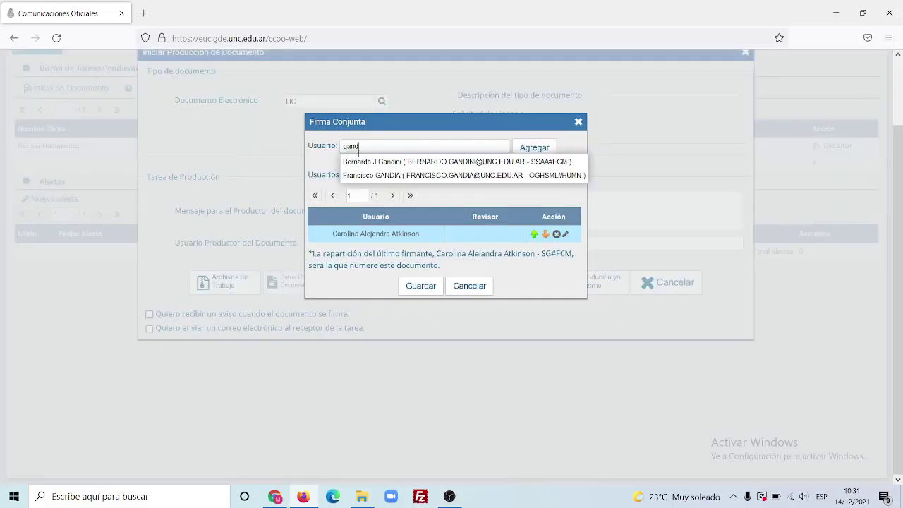
# Add a colleague from another office as second signer, no reviewer, and save the signers list.
pyautogui.click(460, 158)
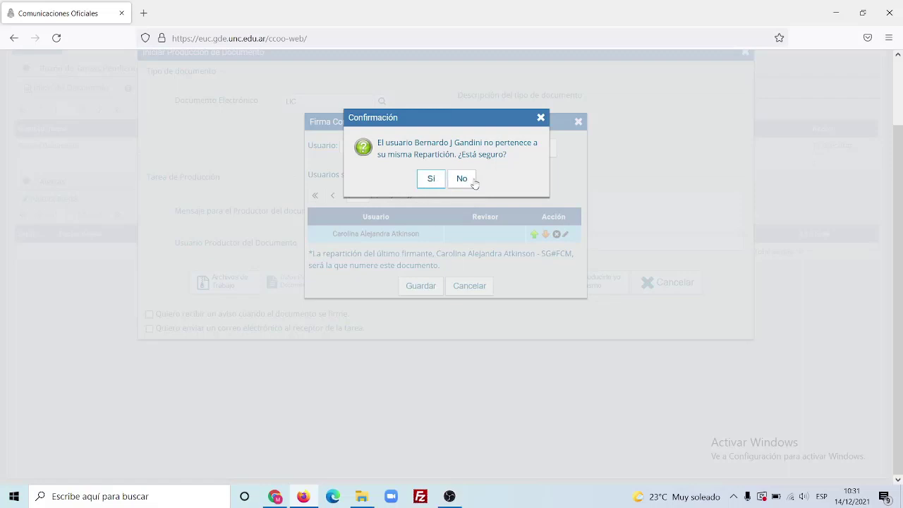
pyautogui.click(431, 178)
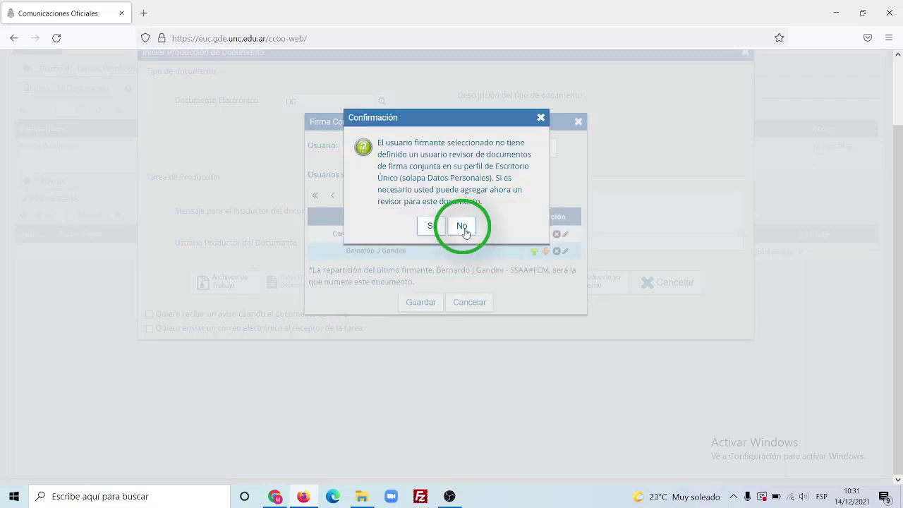
pyautogui.click(462, 227)
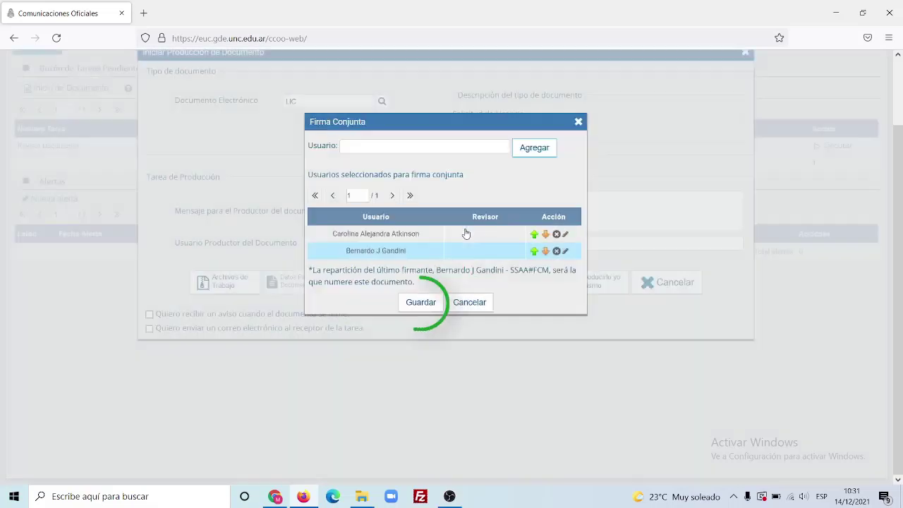
pyautogui.click(424, 308)
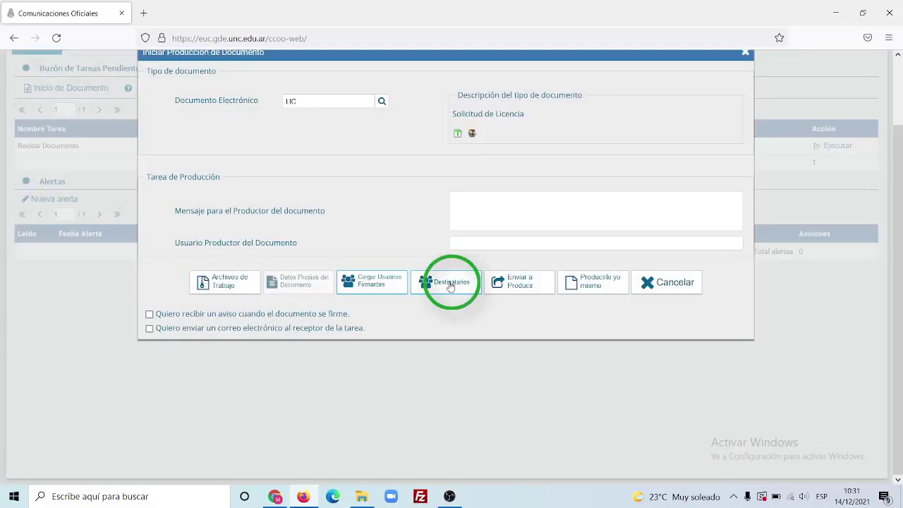
# Search for and choose the first recipient of the licence request.
pyautogui.click(450, 283)
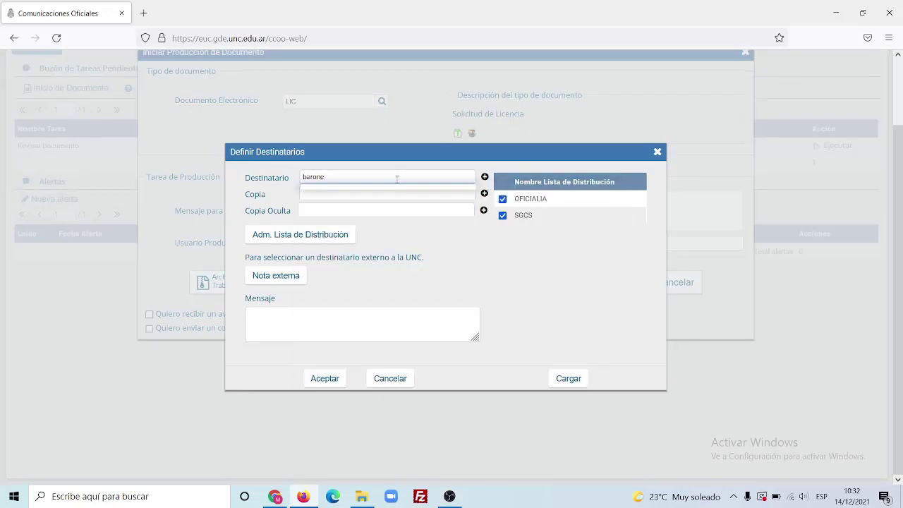
pyautogui.write('barone')
pyautogui.press('BackSpace')
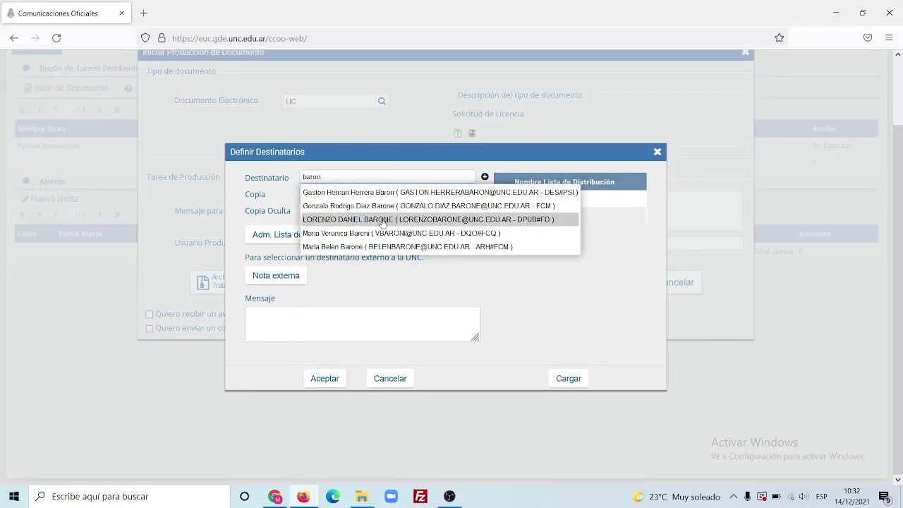
pyautogui.click(379, 247)
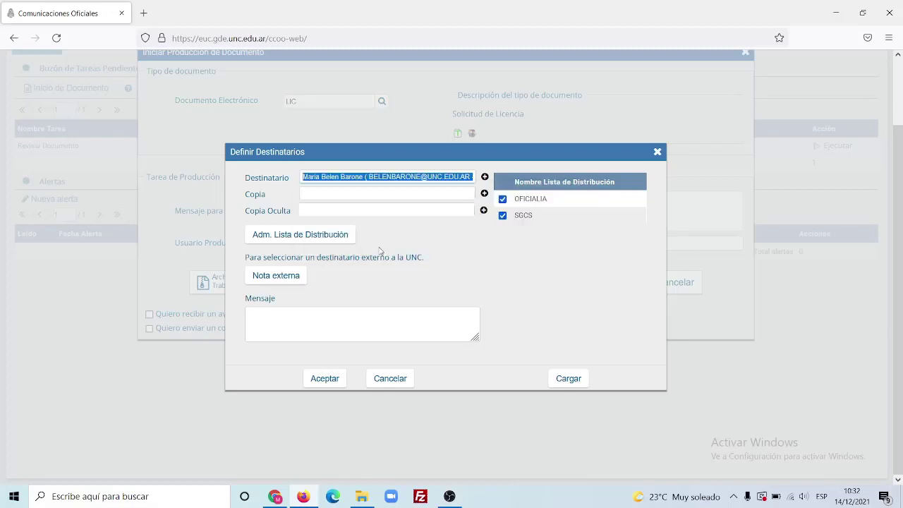
# Add two more recipients by name search and confirm the recipients list.
pyautogui.click(485, 177)
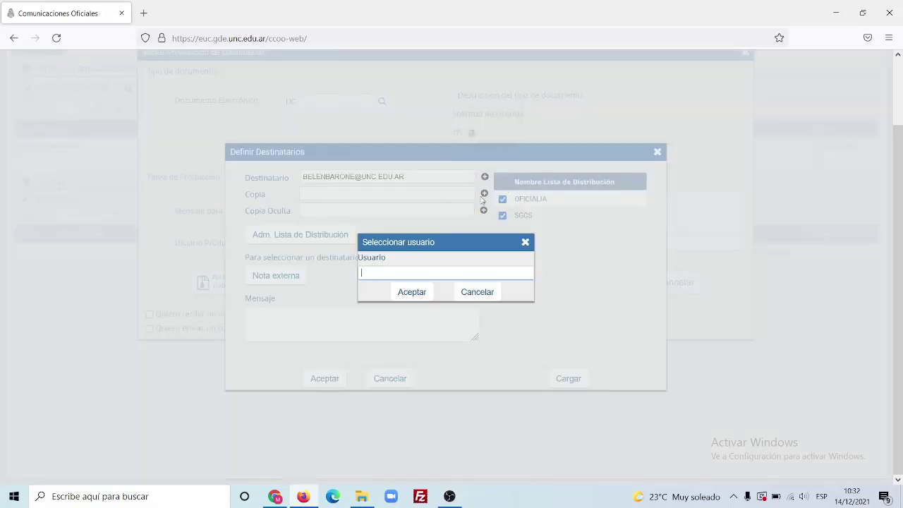
pyautogui.write('vallo')
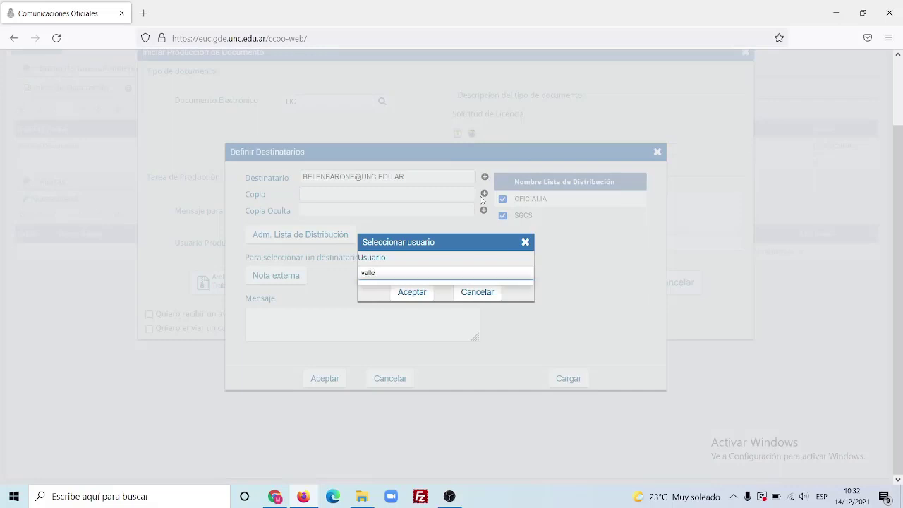
pyautogui.click(508, 371)
pyautogui.click(423, 298)
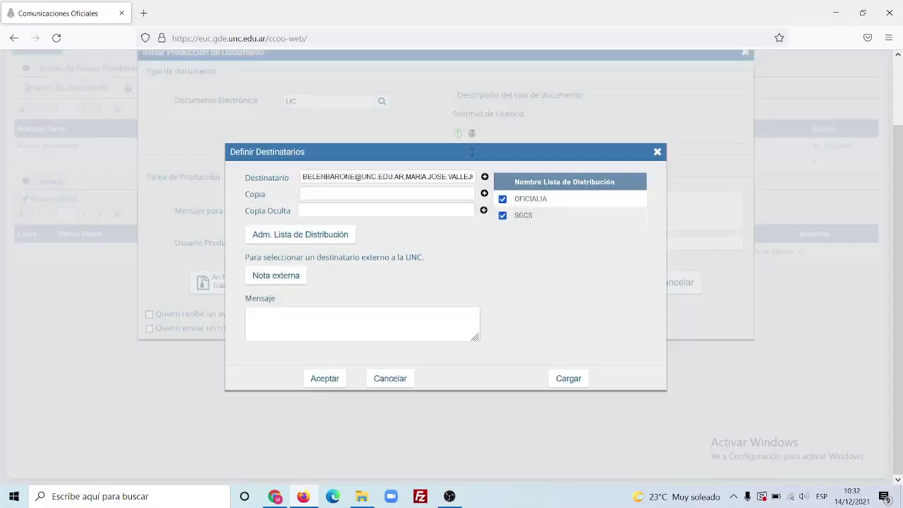
pyautogui.click(483, 177)
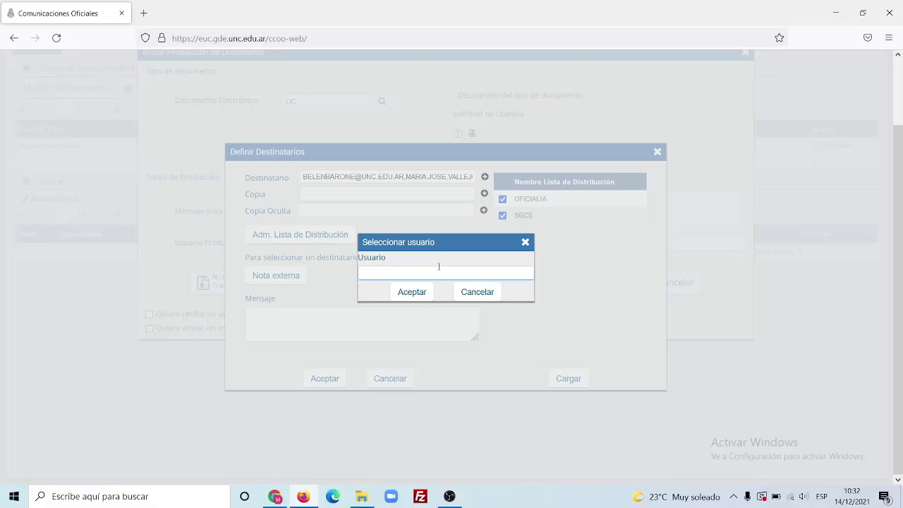
pyautogui.write('ferreyra')
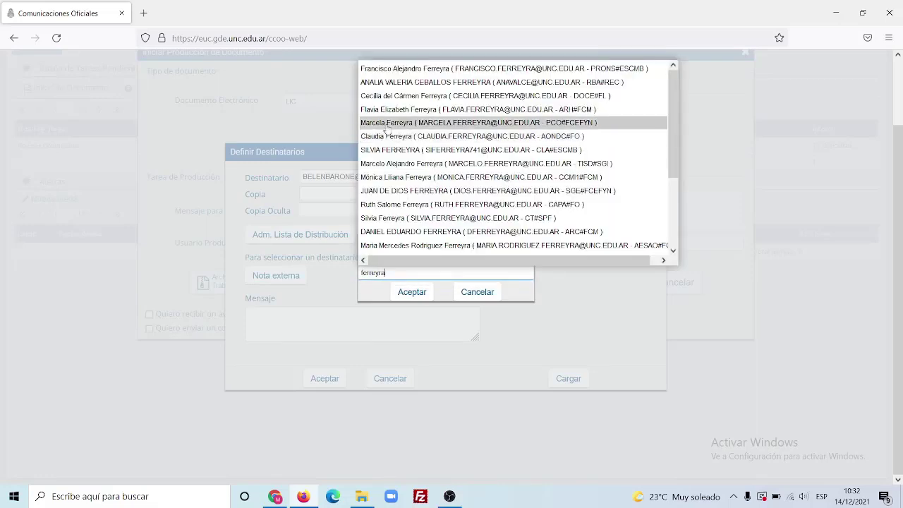
pyautogui.click(409, 109)
pyautogui.click(412, 291)
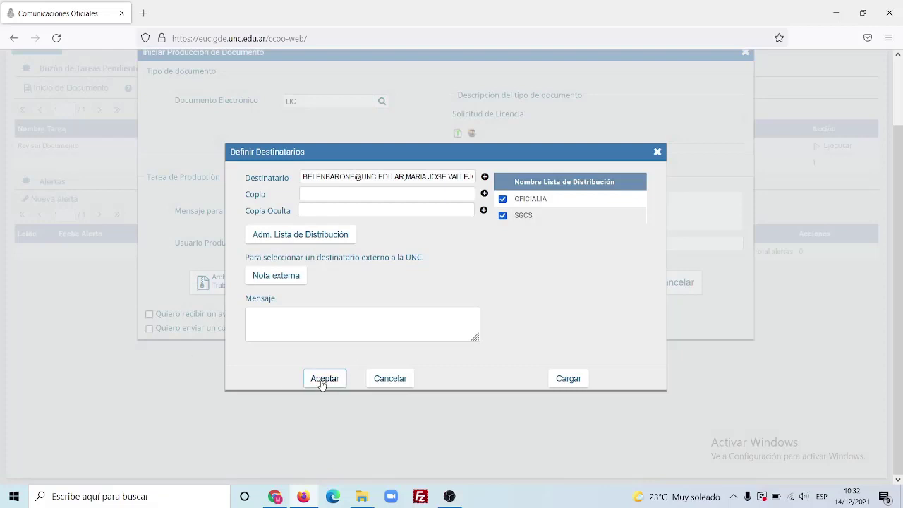
pyautogui.click(322, 381)
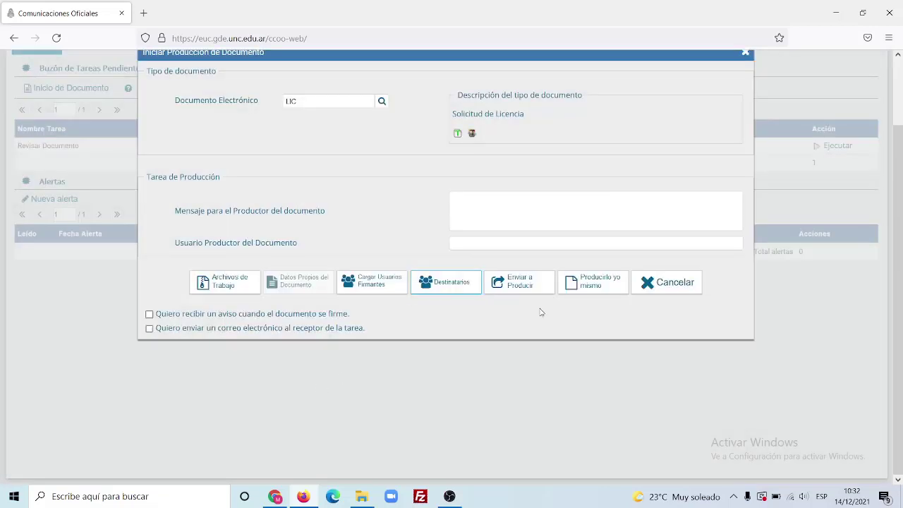
# Produce the document yourself, with the requester's name plus 'LICENCIA ANUAL' as reference.
pyautogui.click(581, 286)
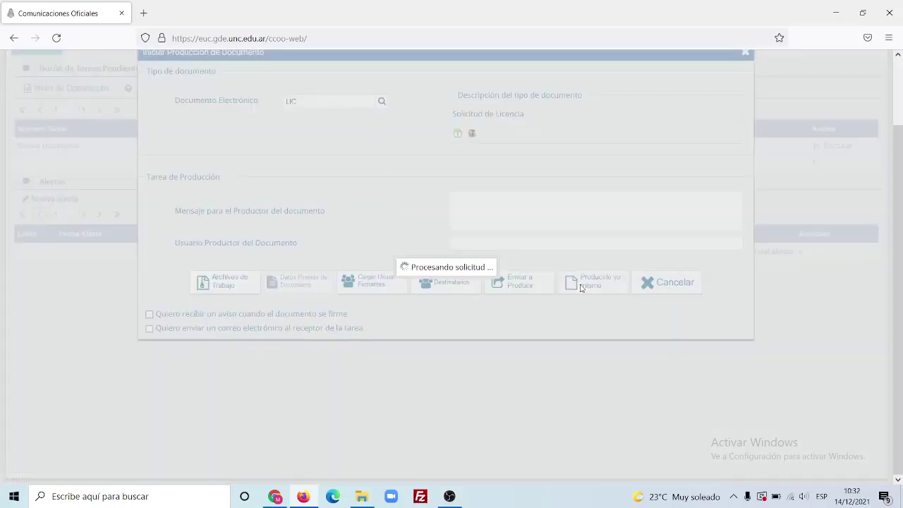
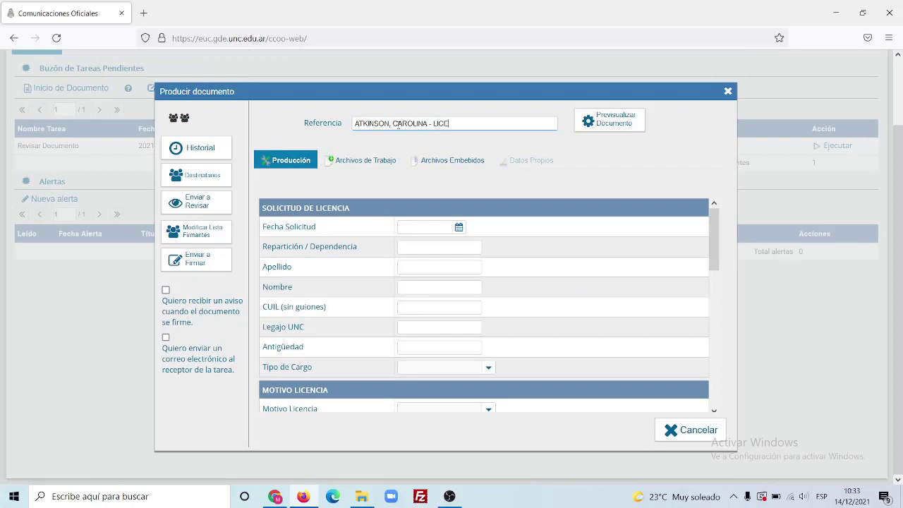
pyautogui.write('NCIA ANUAL')
# Enter request date 14/12/2021, department FCM, and the employee's surname and first name.
pyautogui.click(459, 227)
pyautogui.click(427, 311)
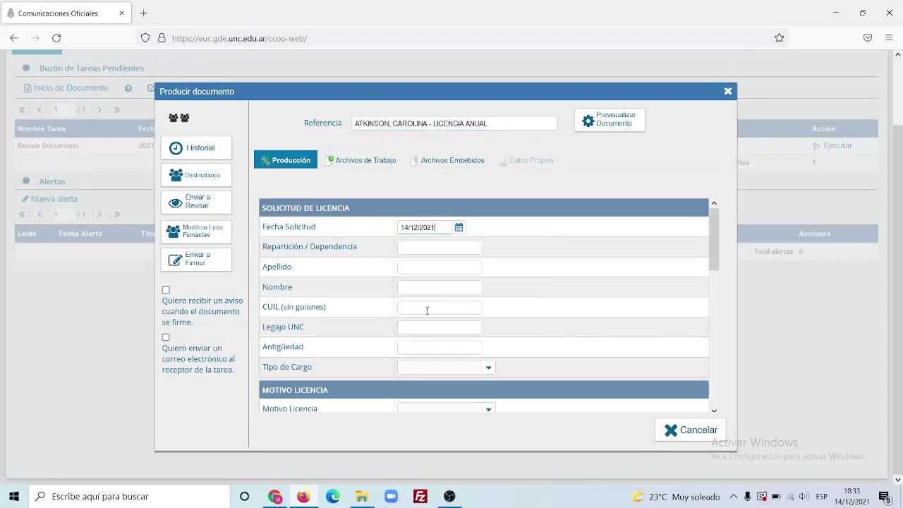
pyautogui.click(425, 247)
pyautogui.write('FCM -')
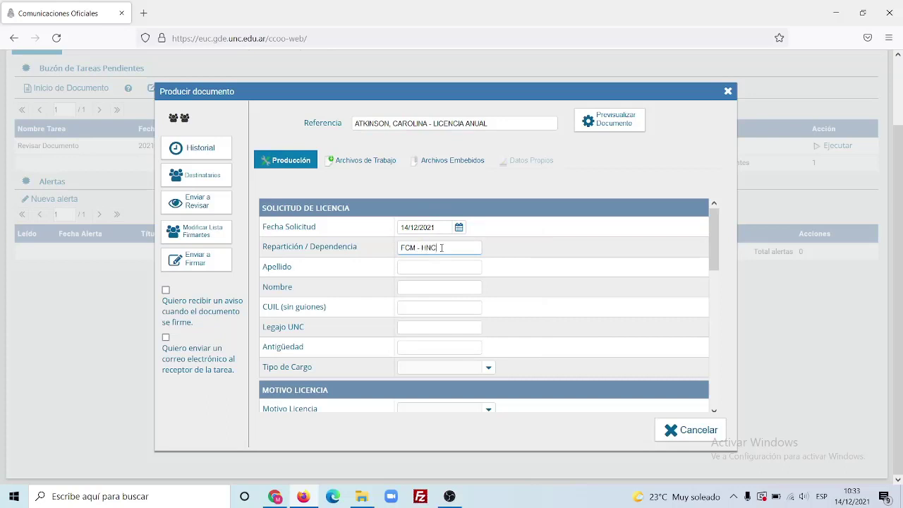
pyautogui.click(425, 273)
pyautogui.press('Tab')
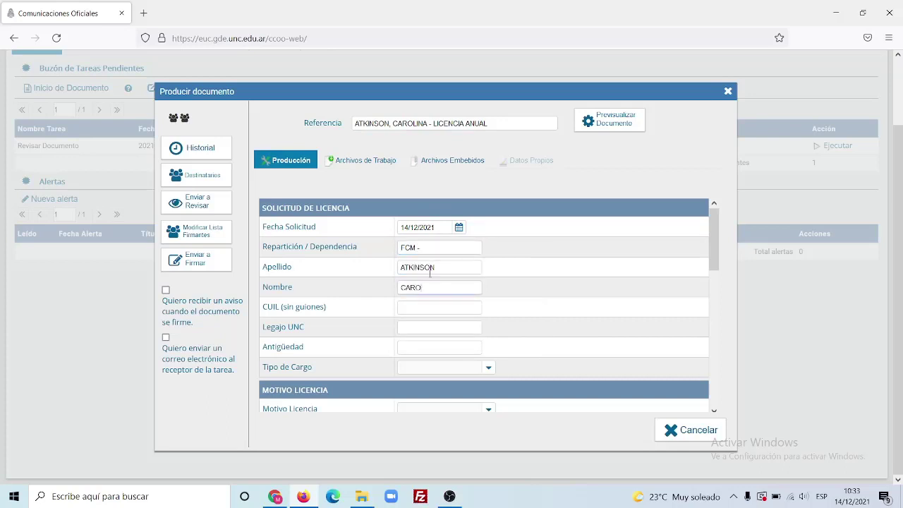
# Fill in the CUIL, UNC staff number and seniority, and set post type NO DOCENTE.
pyautogui.click(438, 310)
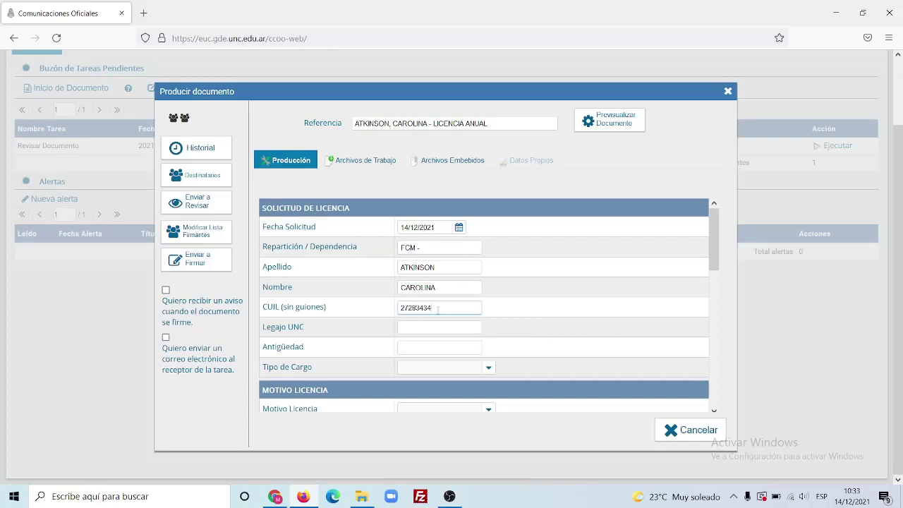
pyautogui.click(425, 326)
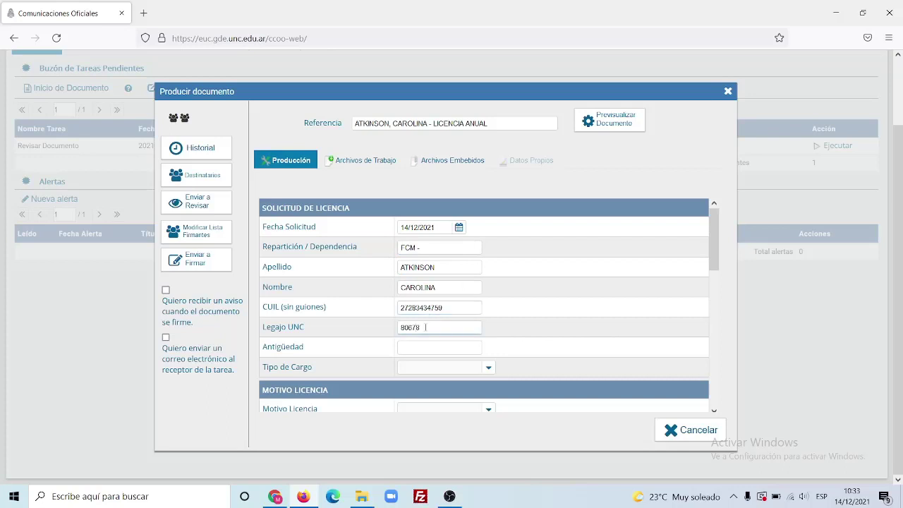
pyautogui.click(416, 345)
pyautogui.click(487, 367)
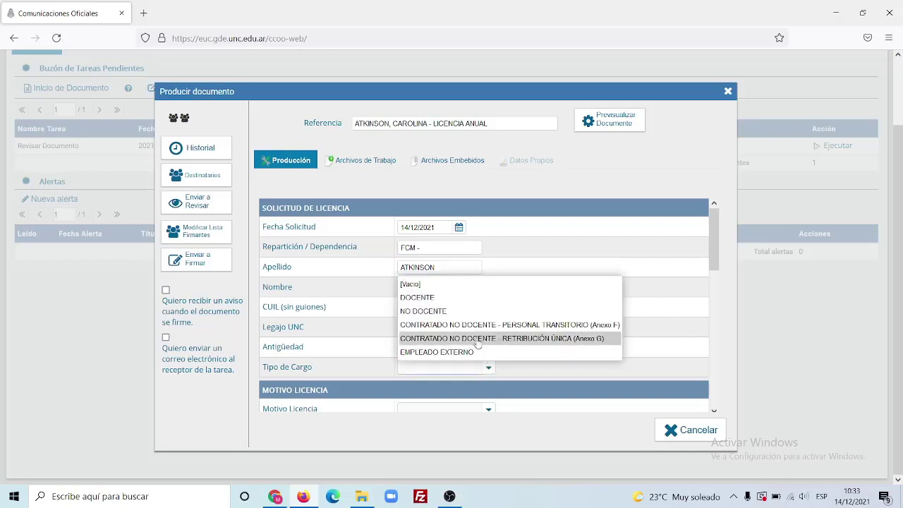
pyautogui.scroll(-3, 487, 332)
pyautogui.click(487, 296)
# Set the licence reason to Vacaciones Anuales and the year to 2021.
pyautogui.scroll(-2, 441, 204)
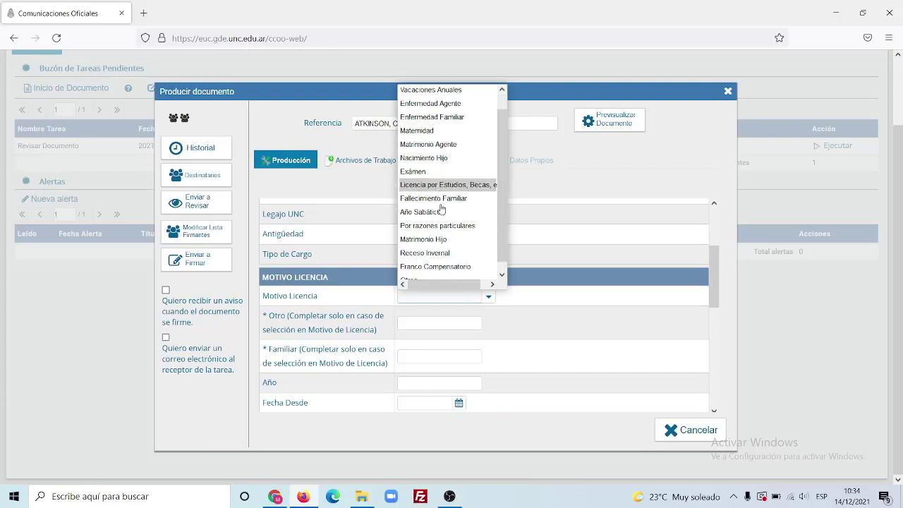
pyautogui.scroll(2, 436, 148)
pyautogui.click(437, 106)
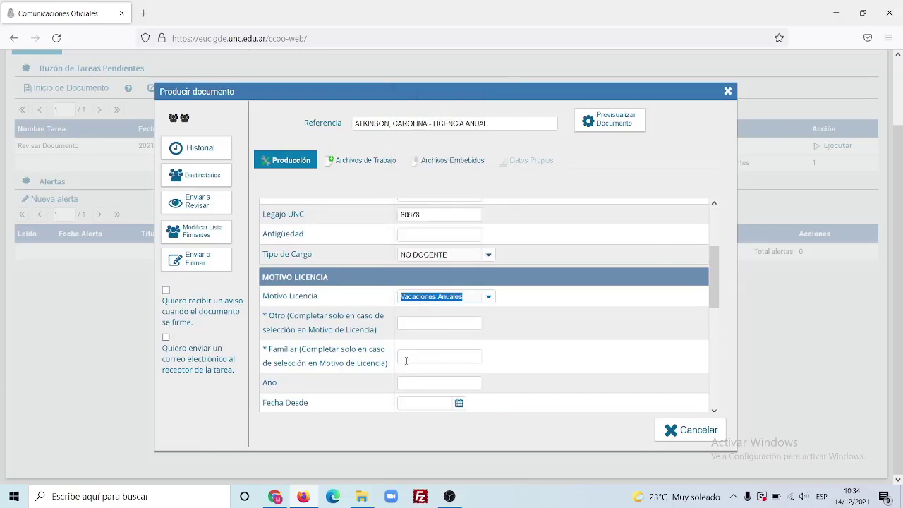
pyautogui.scroll(-2, 406, 361)
pyautogui.click(439, 325)
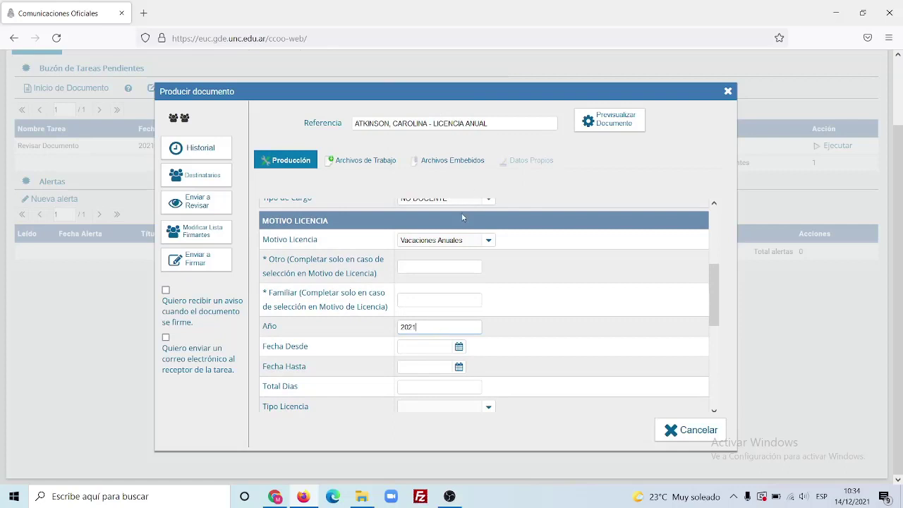
pyautogui.scroll(-2, 536, 292)
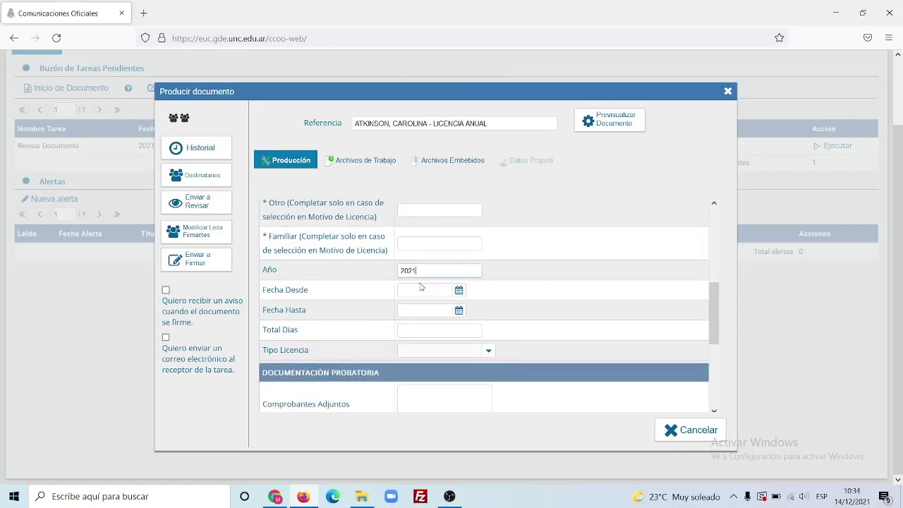
# Set dates 03/01/2022 to 31/12/2021, 20 total days, licence type Con Goce de Sueldo.
pyautogui.click(459, 289)
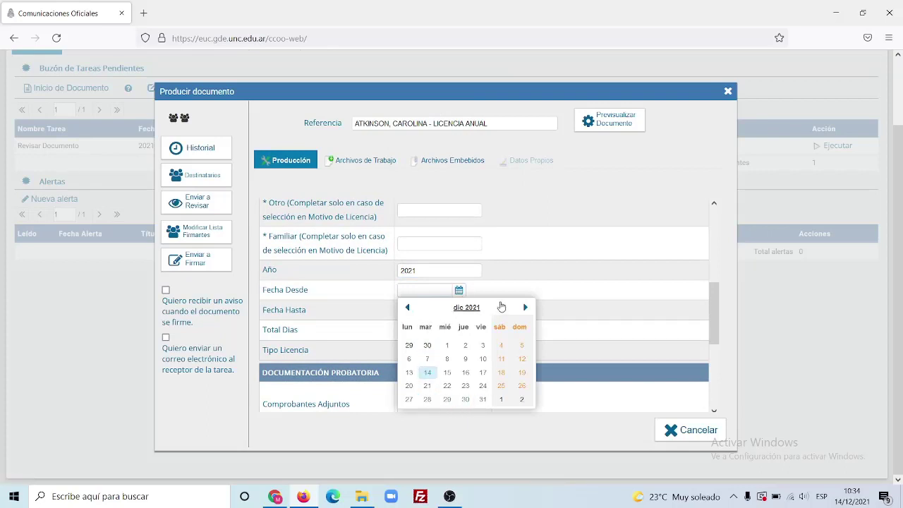
pyautogui.click(526, 307)
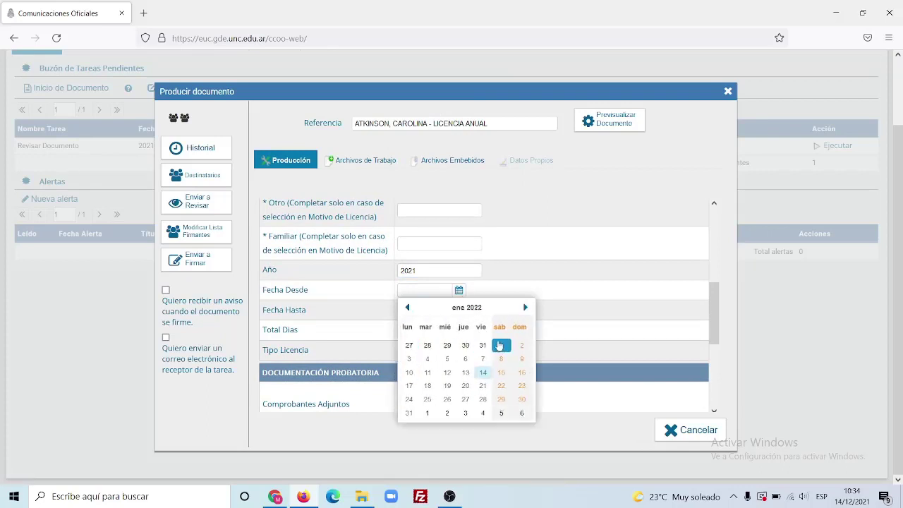
pyautogui.click(409, 360)
pyautogui.click(446, 311)
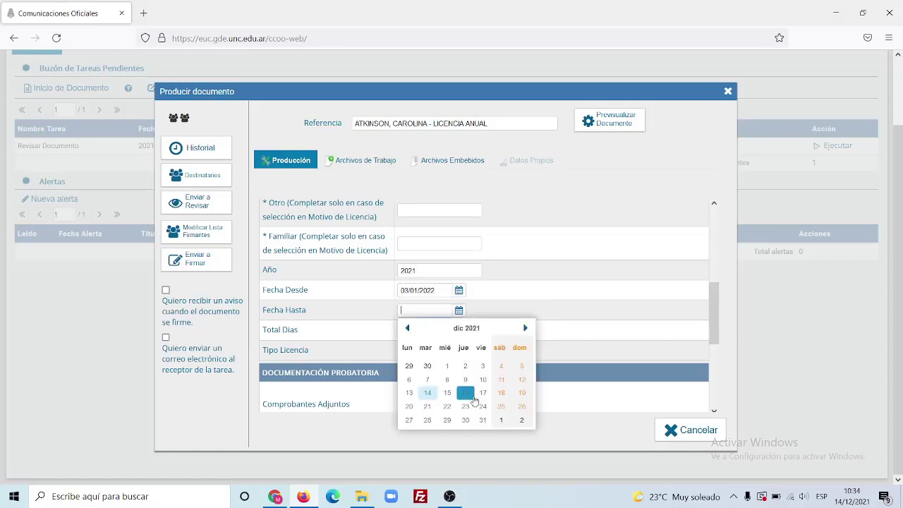
pyautogui.click(482, 421)
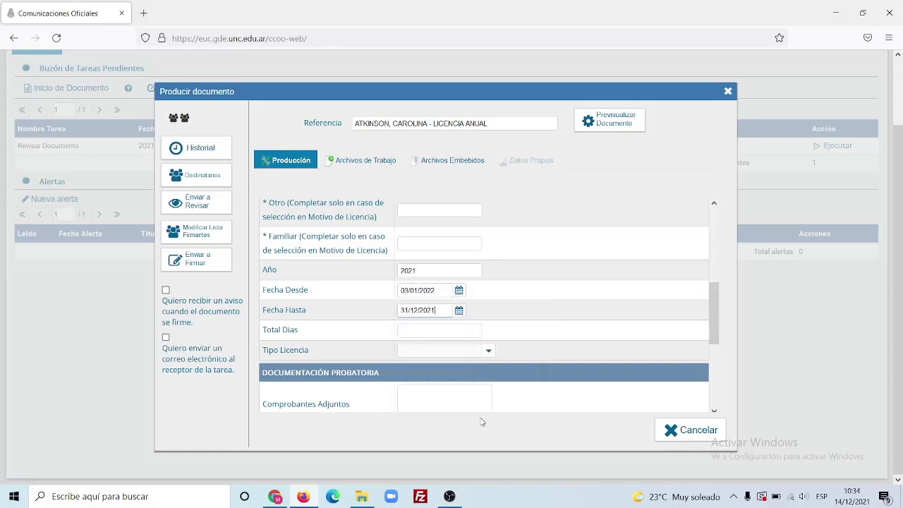
pyautogui.click(470, 330)
pyautogui.click(487, 349)
pyautogui.click(447, 381)
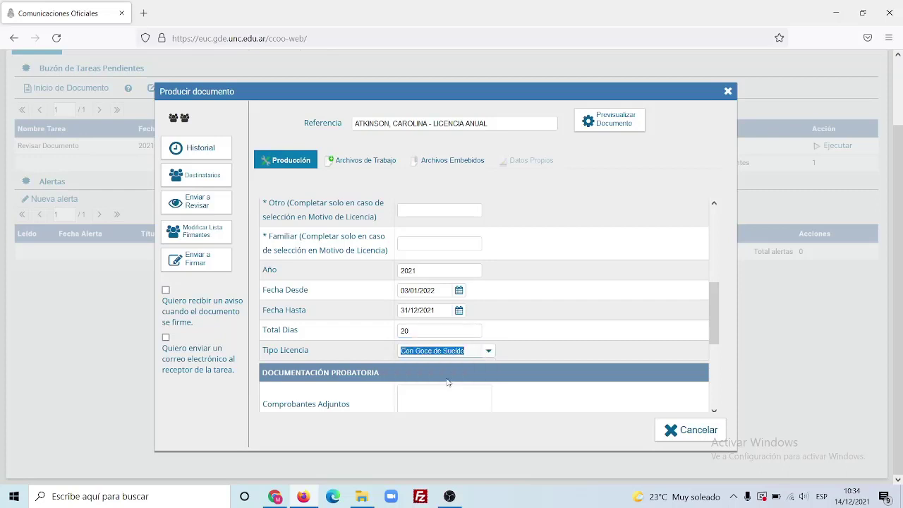
# Scroll through the form to the signature alert and recipient e-mail options under Enviar a Firmar.
pyautogui.scroll(-3, 444, 352)
pyautogui.scroll(-2, 444, 349)
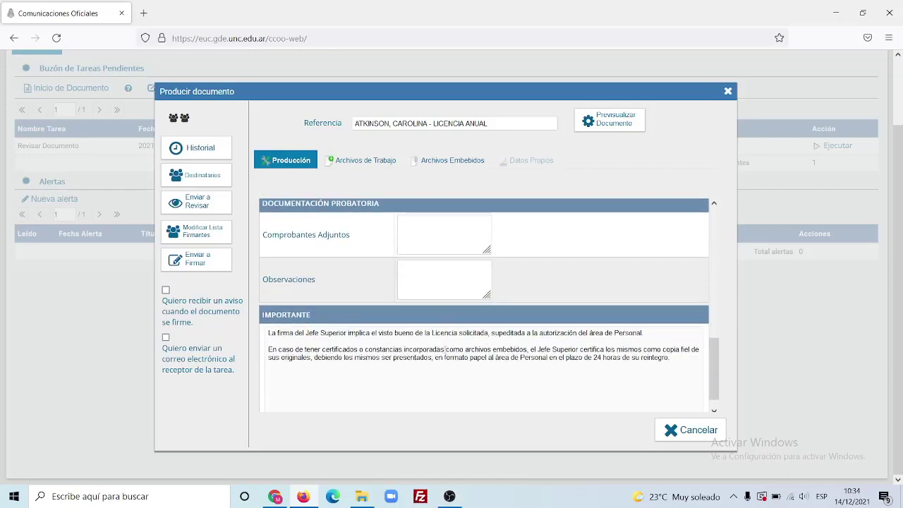
pyautogui.scroll(6, 444, 349)
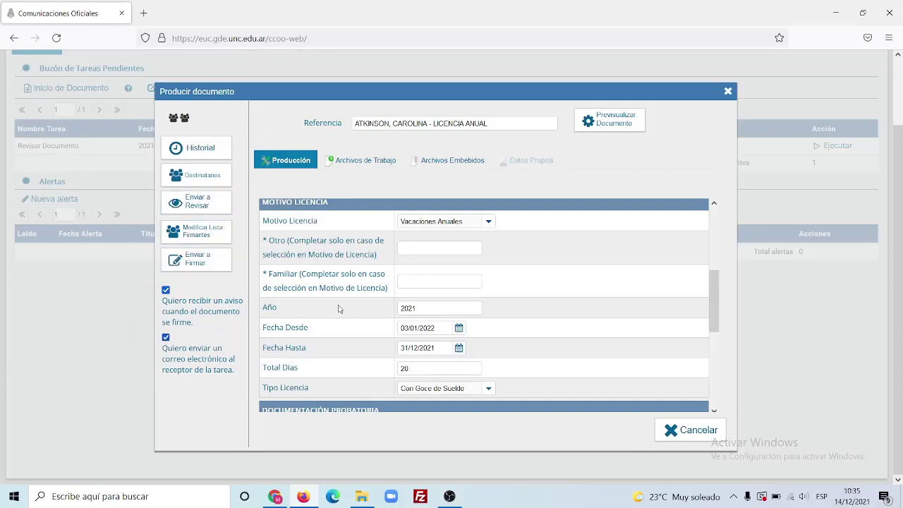
# Send the licence request to sign without a reviewer and acknowledge the confirmation.
pyautogui.click(192, 265)
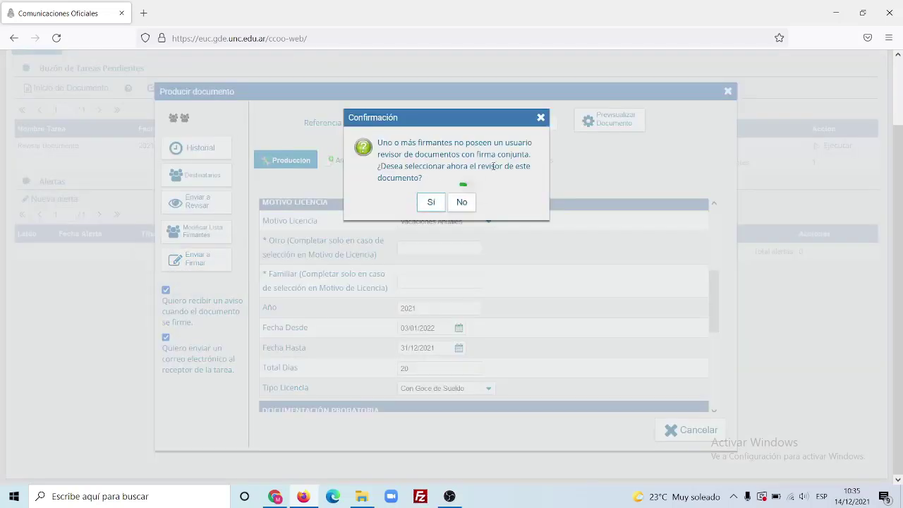
pyautogui.click(464, 202)
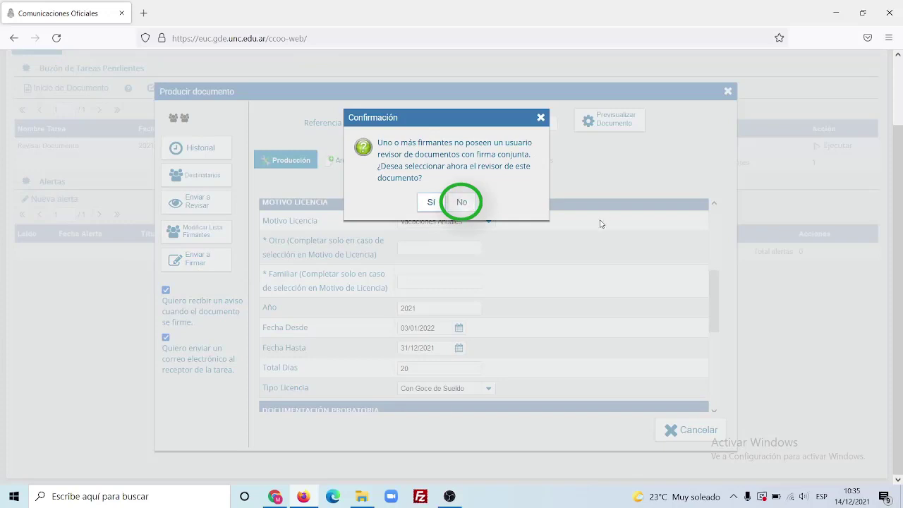
pyautogui.click(447, 175)
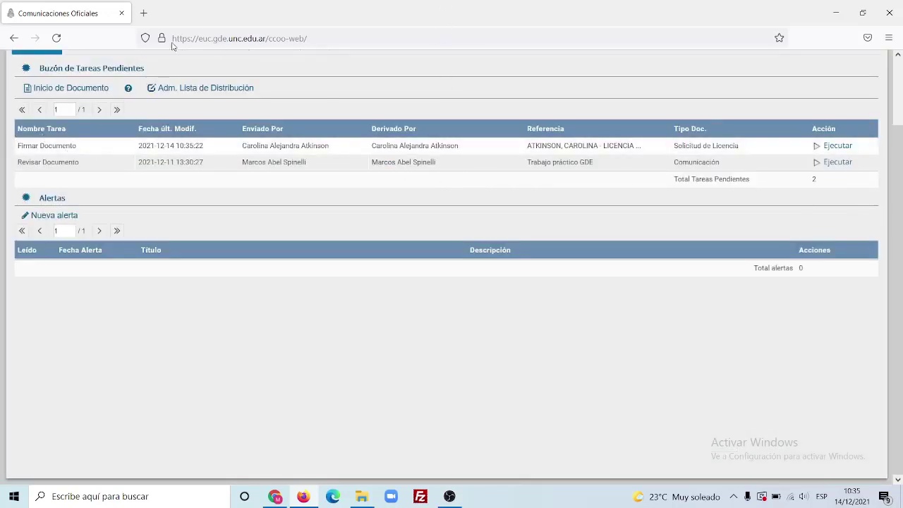
# Return to the Escritorio Único desktop and open the GEDO module's pending tasks.
pyautogui.scroll(2, 246, 115)
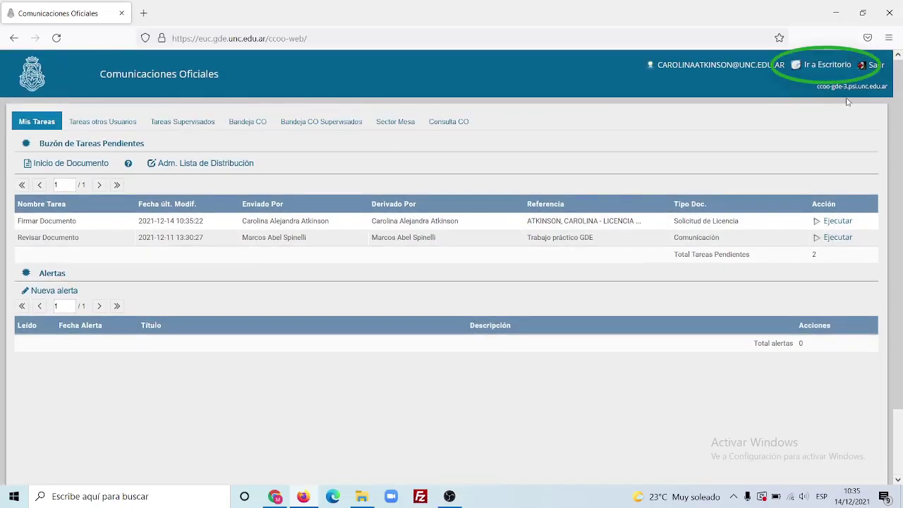
pyautogui.click(827, 65)
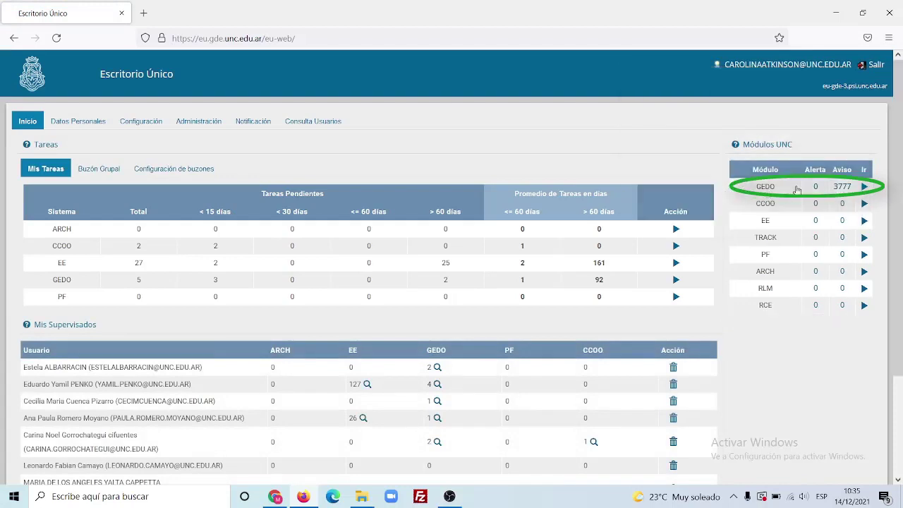
pyautogui.click(864, 187)
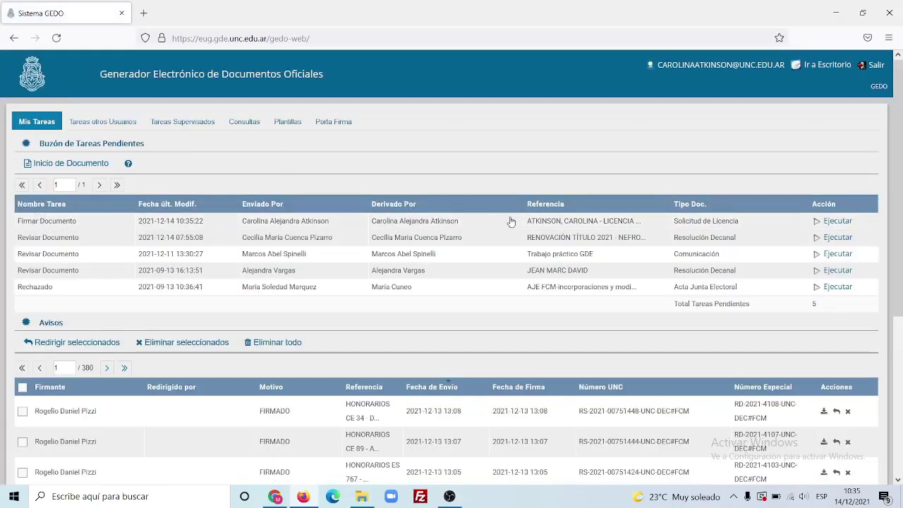
# Open the Firmar Documento task for the Solicitud de Licencia and review its 2-page Nota preview.
pyautogui.click(837, 222)
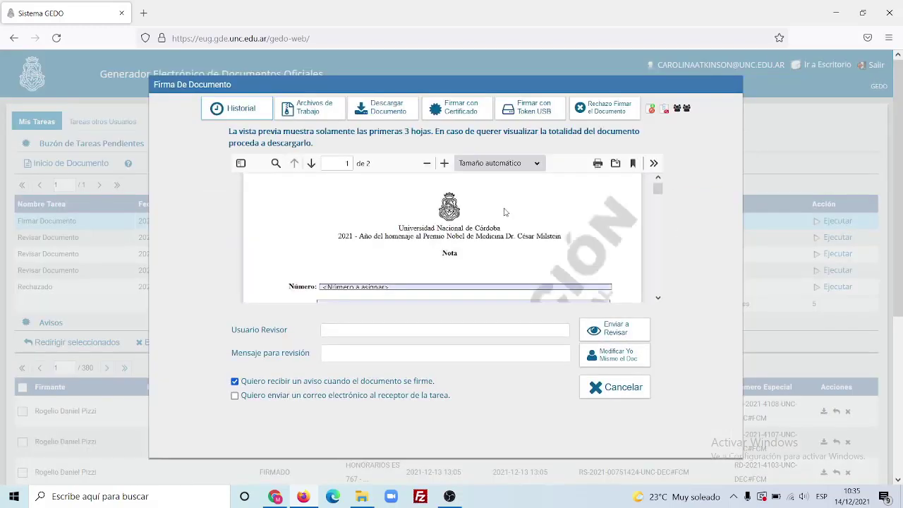
pyautogui.scroll(-3, 506, 211)
pyautogui.scroll(-5, 505, 212)
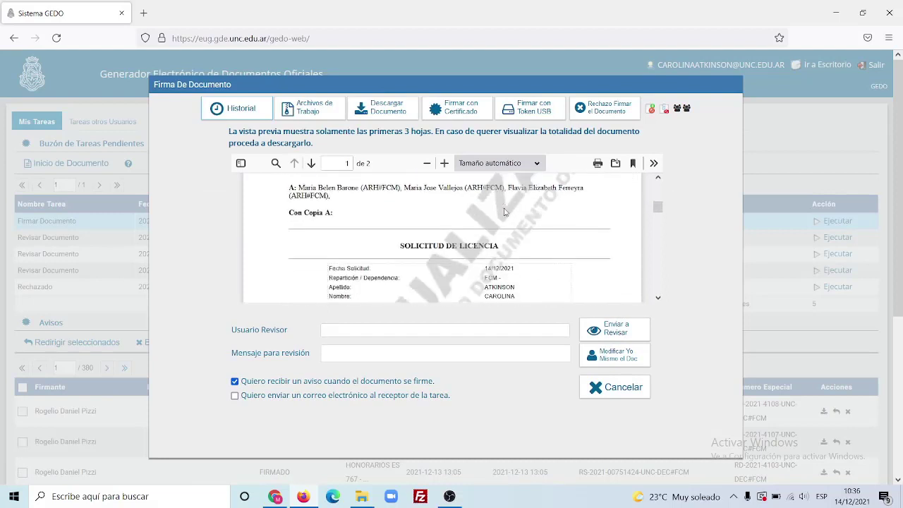
pyautogui.scroll(-4, 504, 211)
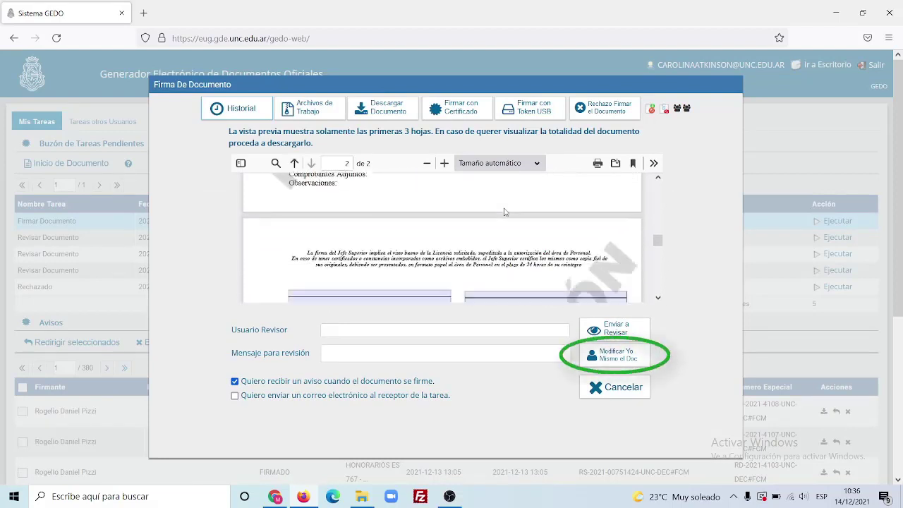
pyautogui.scroll(3, 505, 211)
pyautogui.scroll(8, 504, 212)
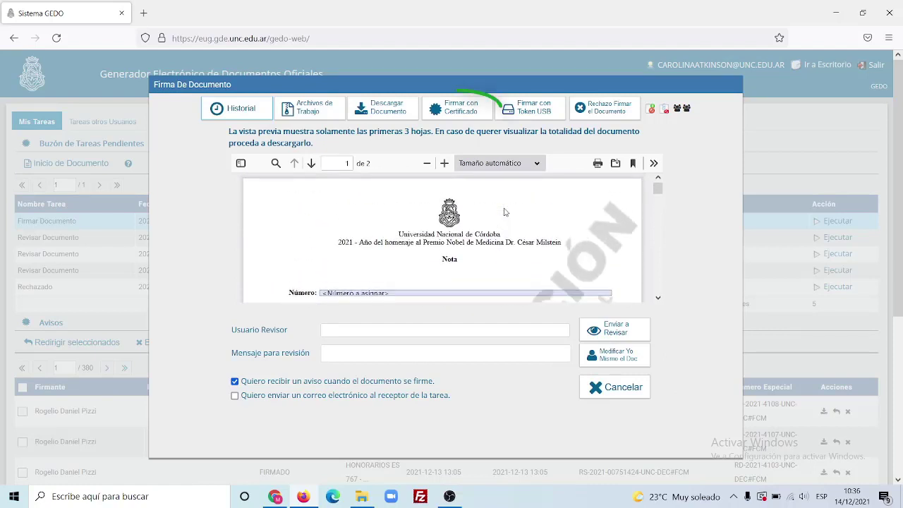
# Sign with certificate using the SG#FCM Director de Área seal and acknowledge the pending joint signatures.
pyautogui.click(451, 120)
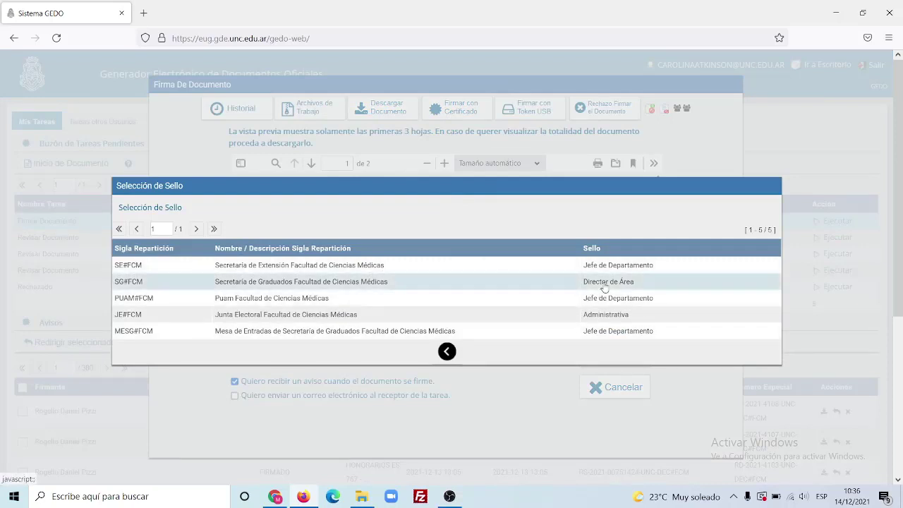
pyautogui.click(605, 287)
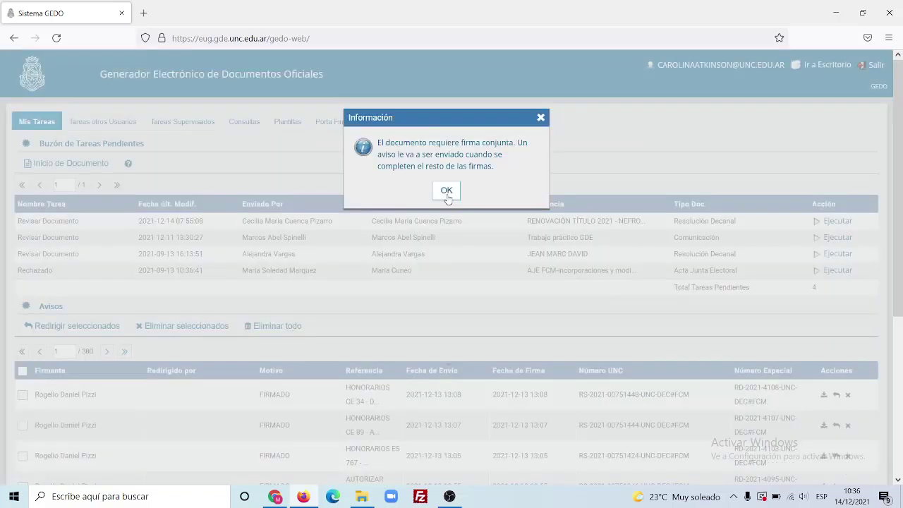
pyautogui.click(446, 191)
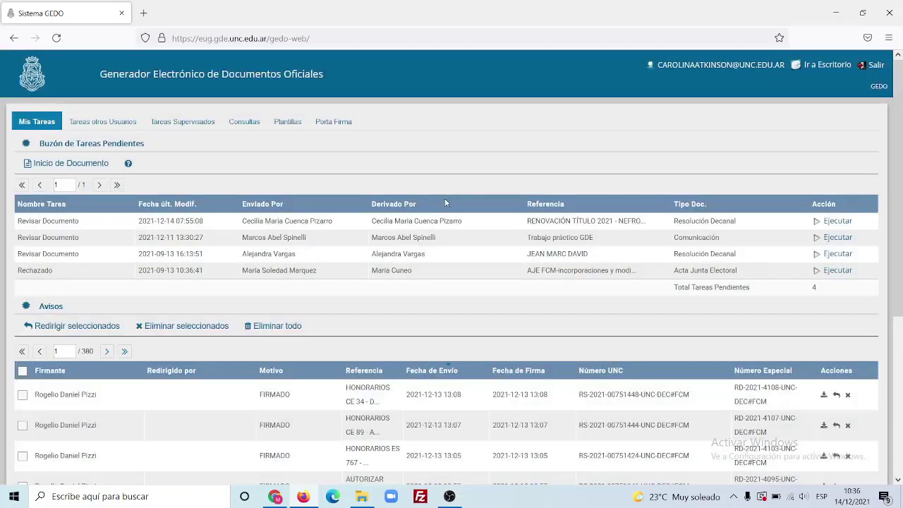